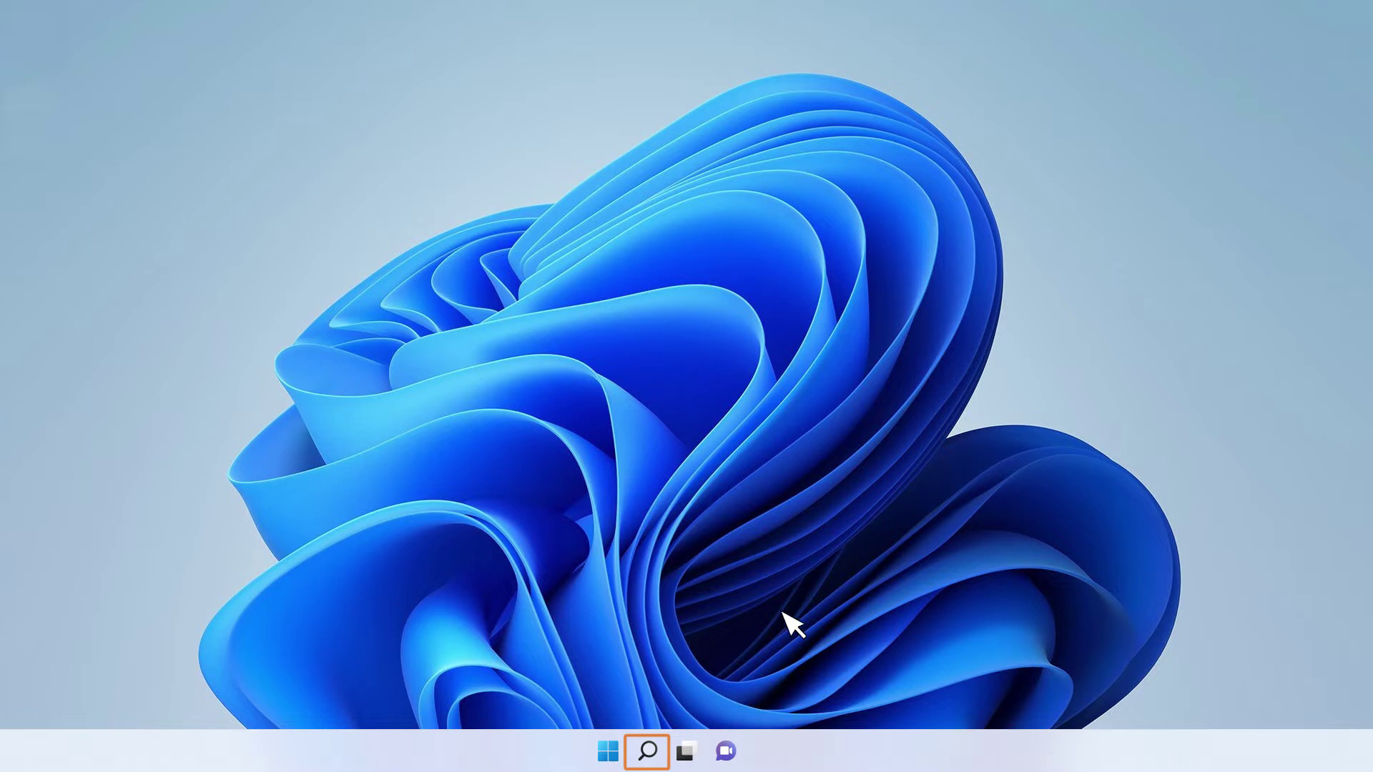
- From Sign-in options, start a password change and enter the current password in the dialog
left_click(650, 750)
type("Sign-in options")
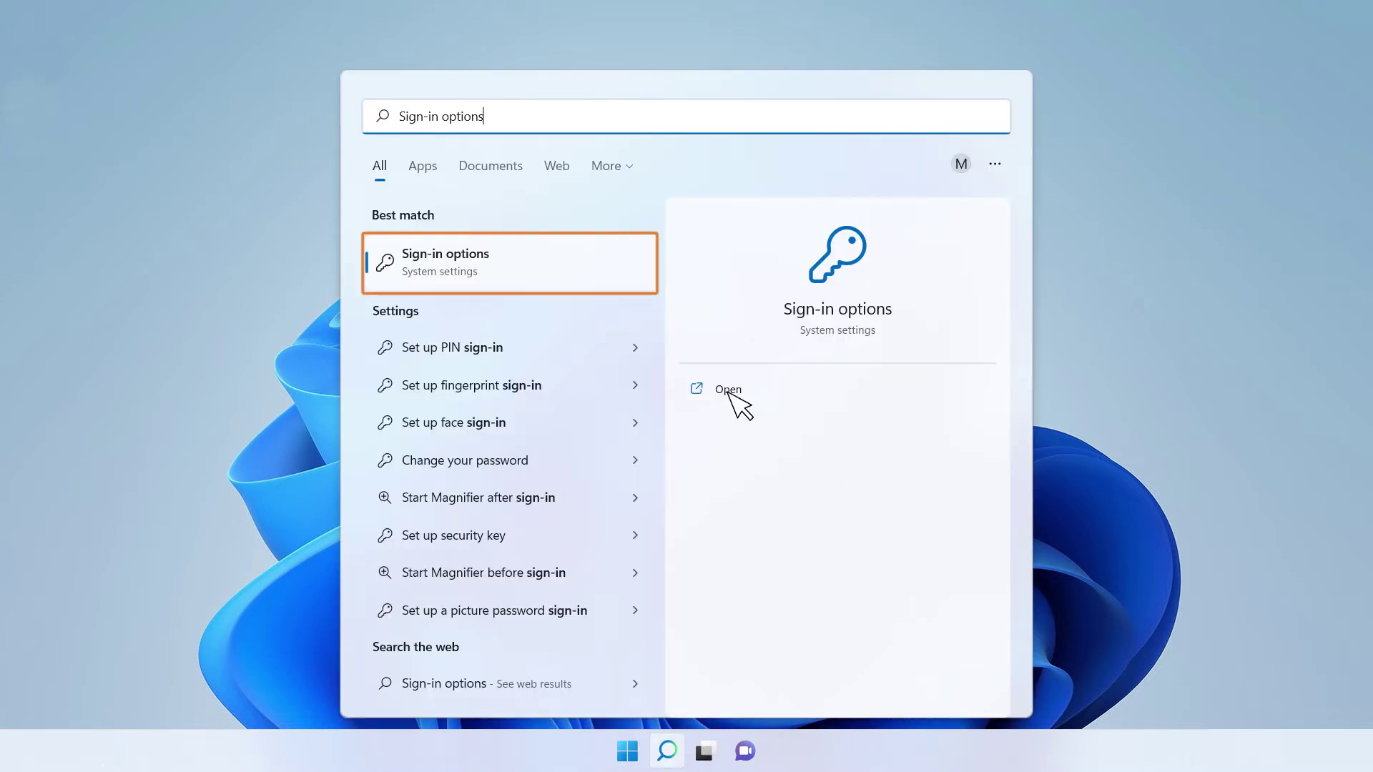
left_click(508, 264)
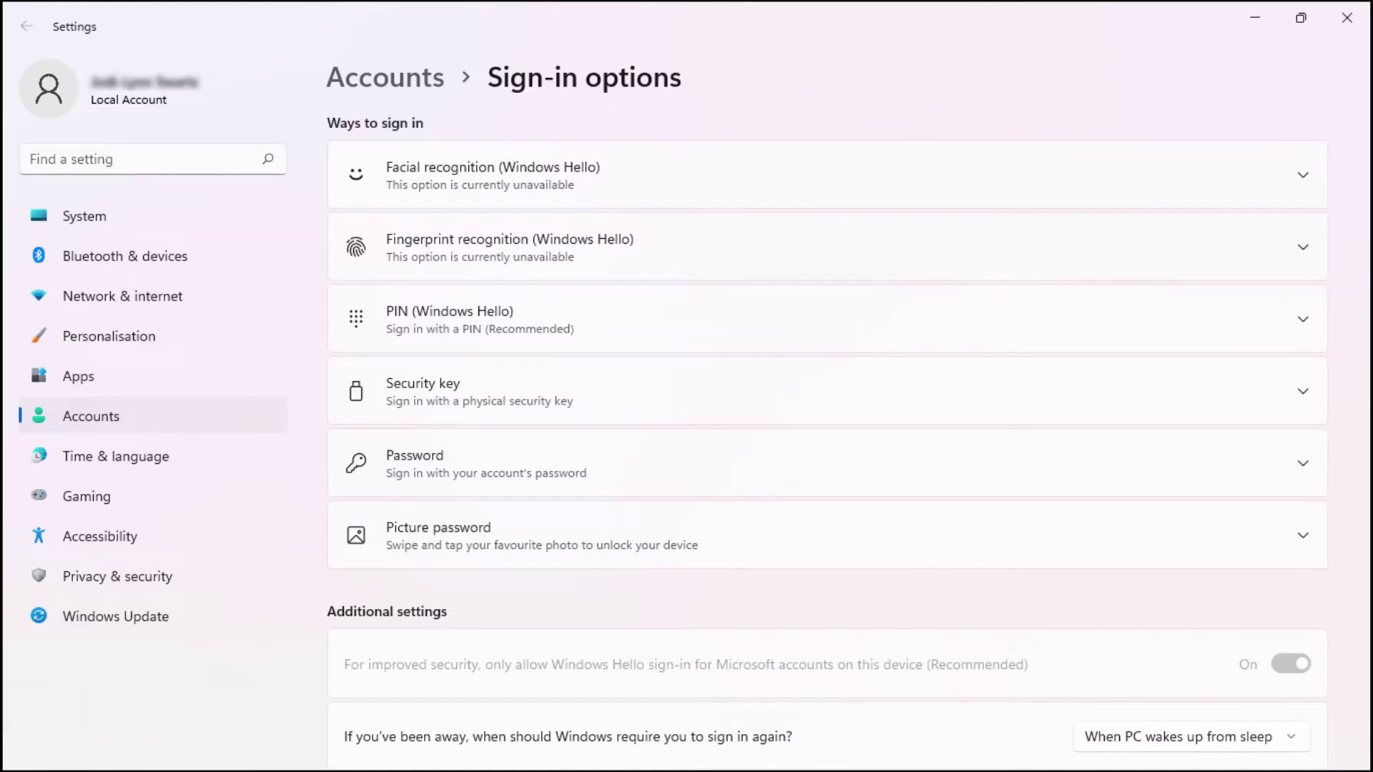
left_click(1303, 465)
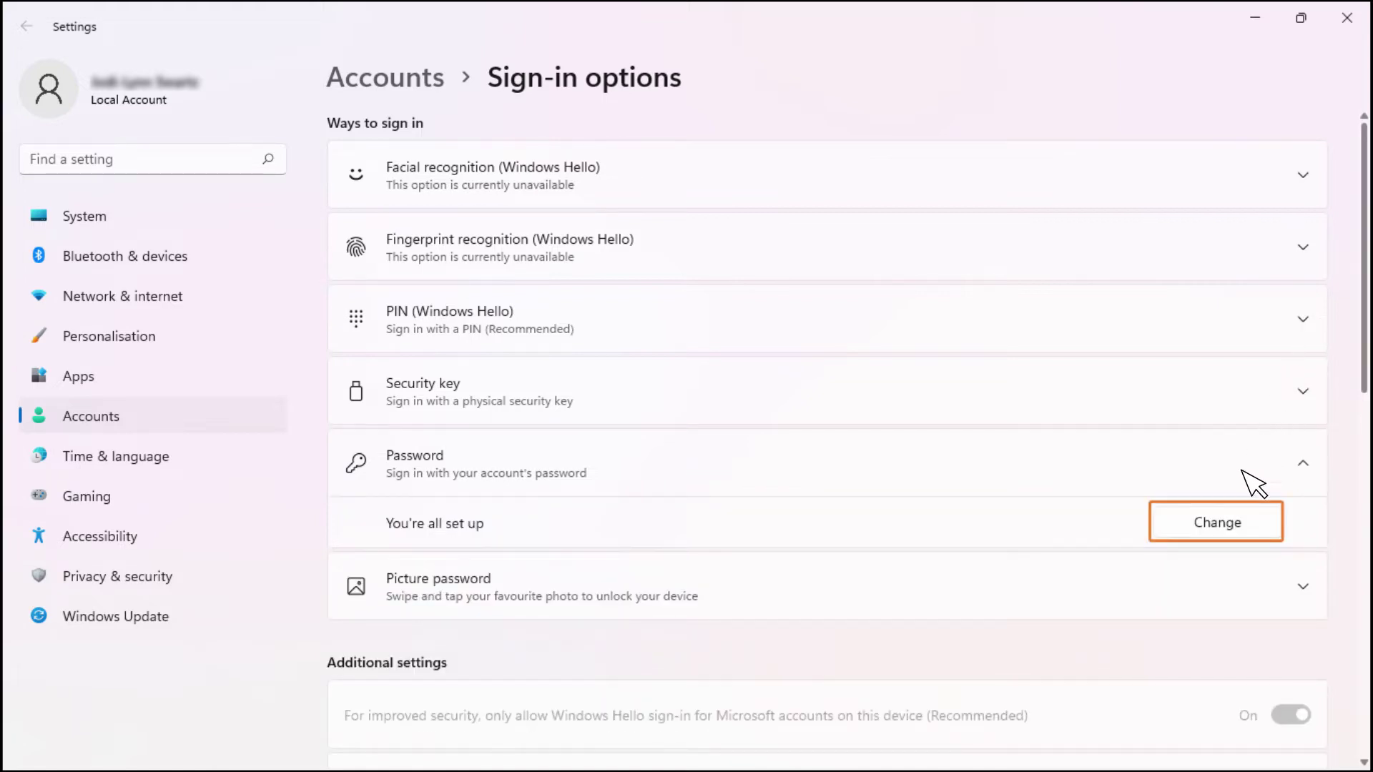
left_click(1220, 523)
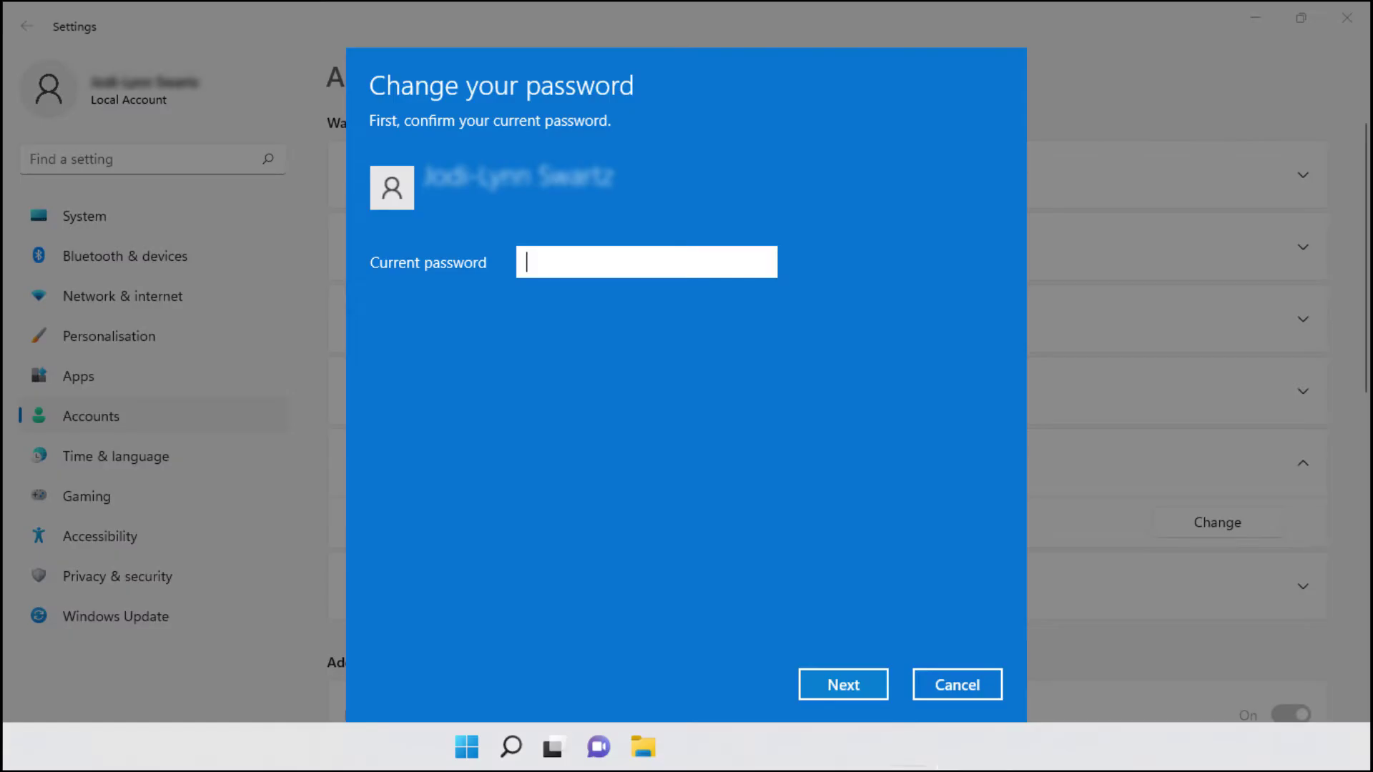
type("•••••")
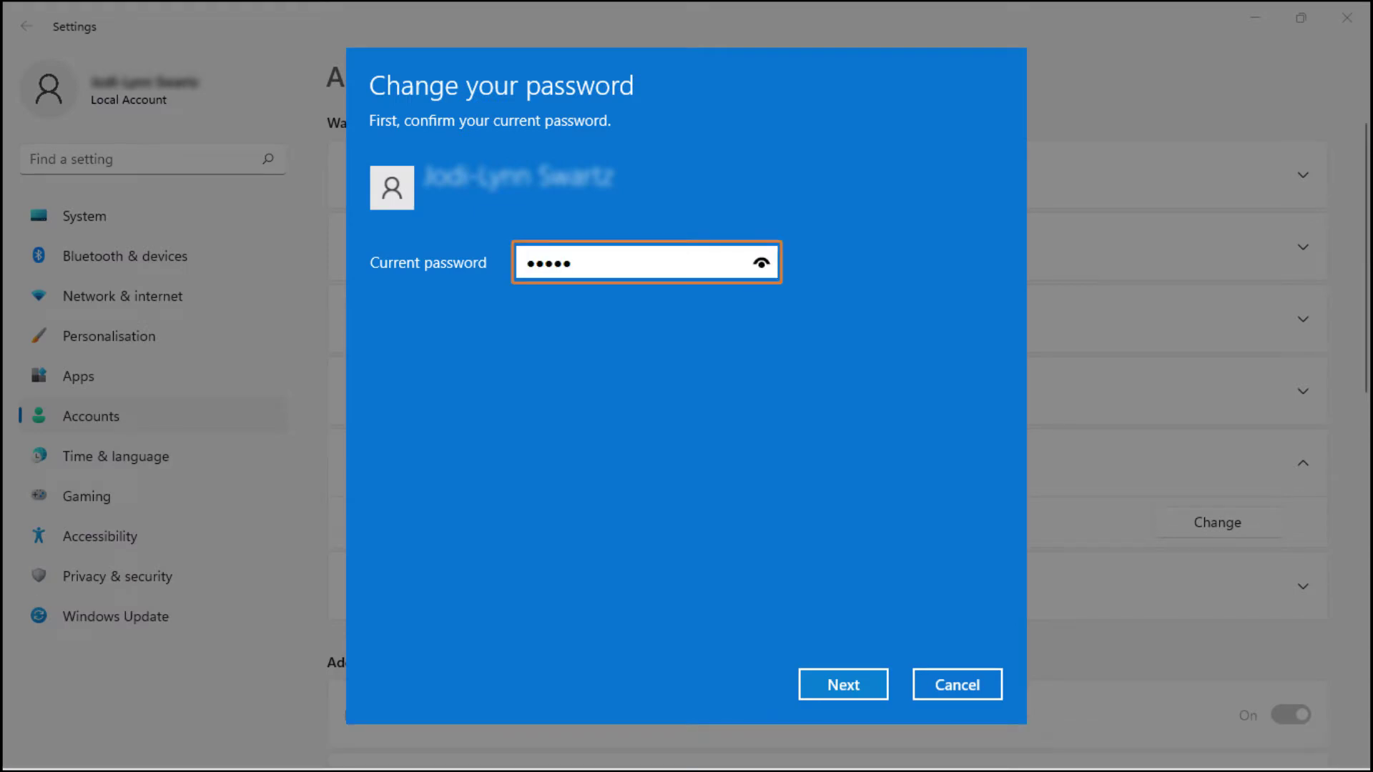
- Confirm the current password in the Change your password dialog
left_click(848, 688)
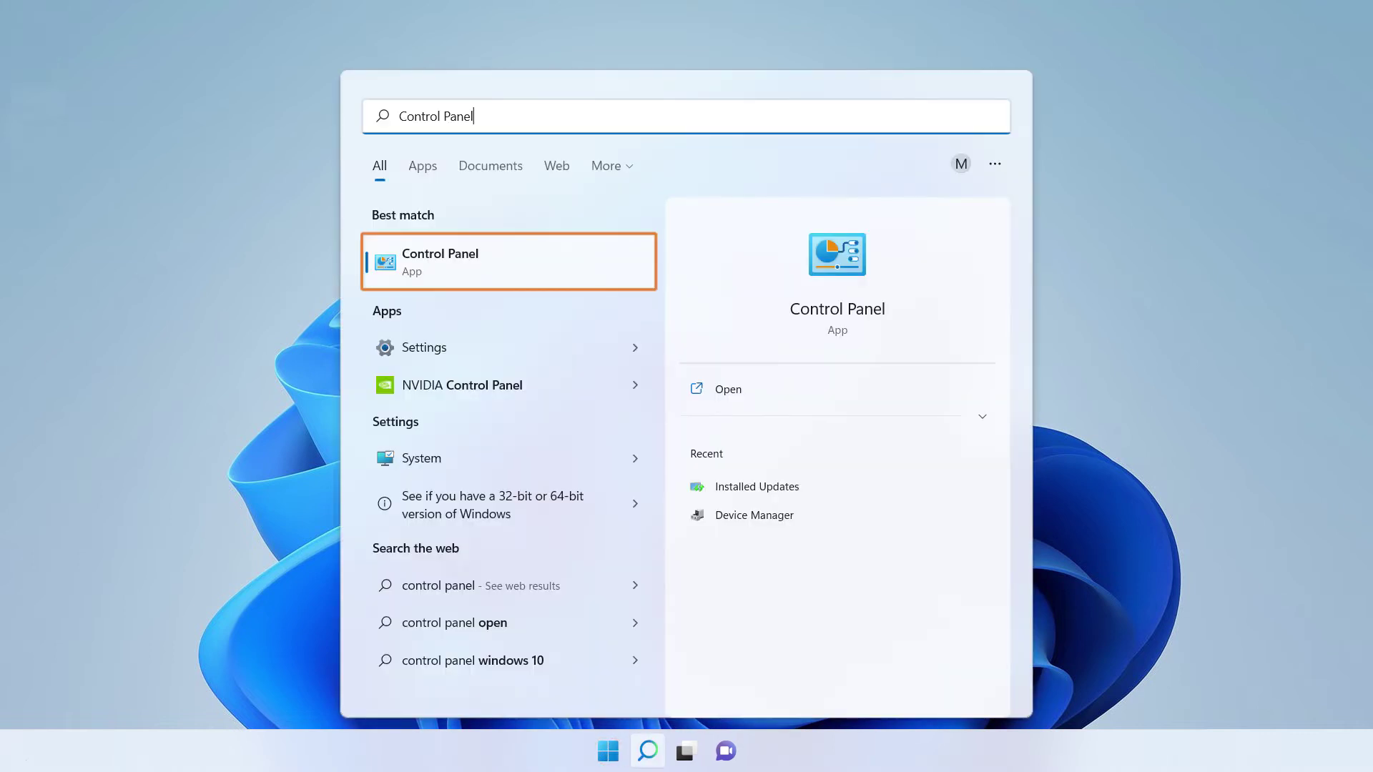
- In Control Panel's User Accounts, select the second local account under Manage another account
left_click(514, 263)
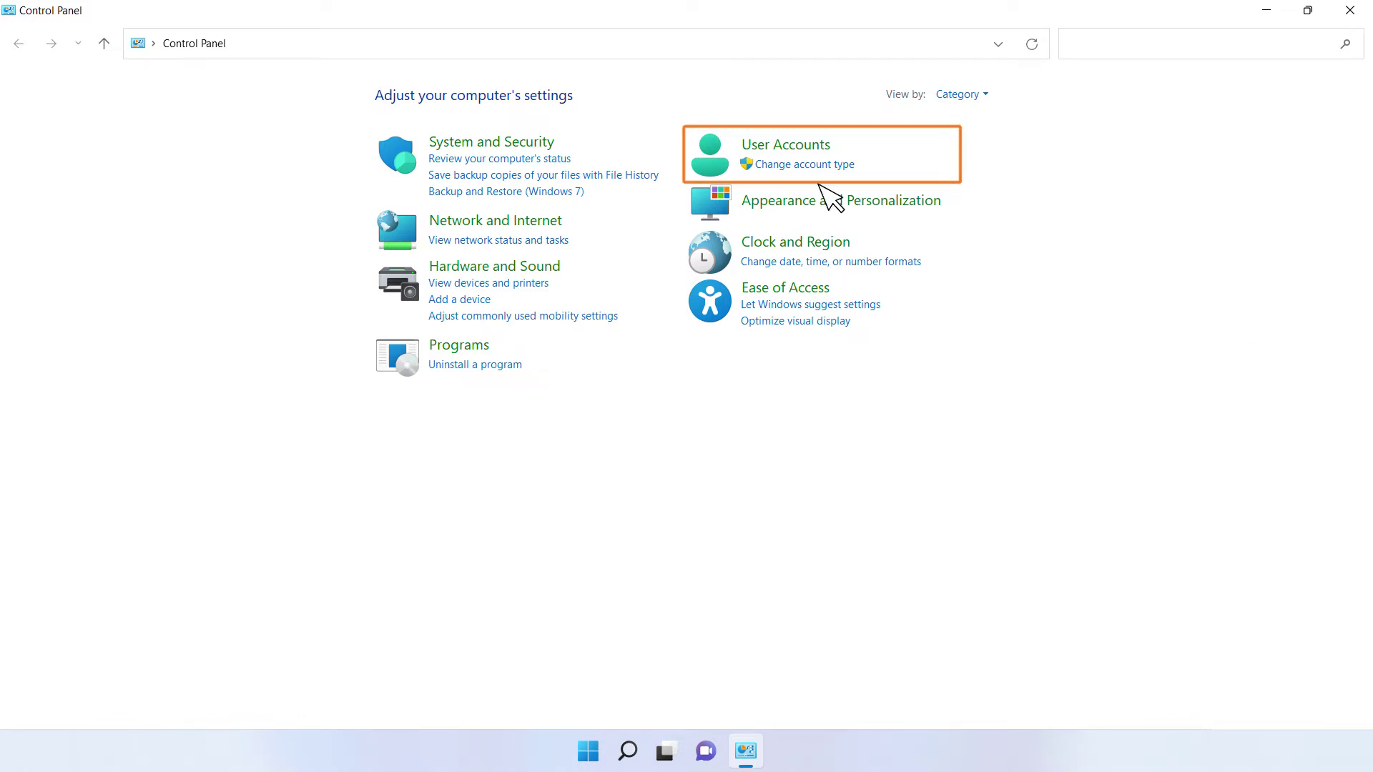
left_click(711, 152)
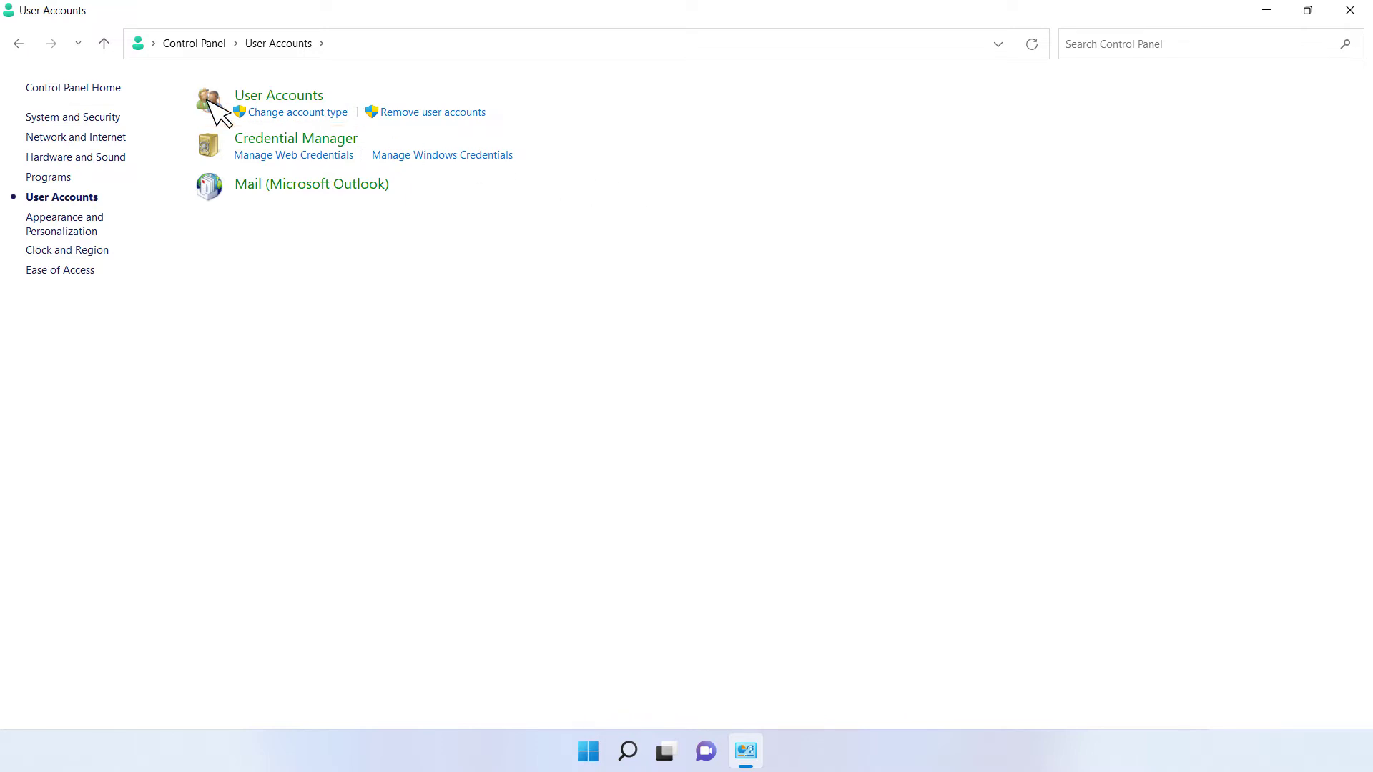
left_click(208, 100)
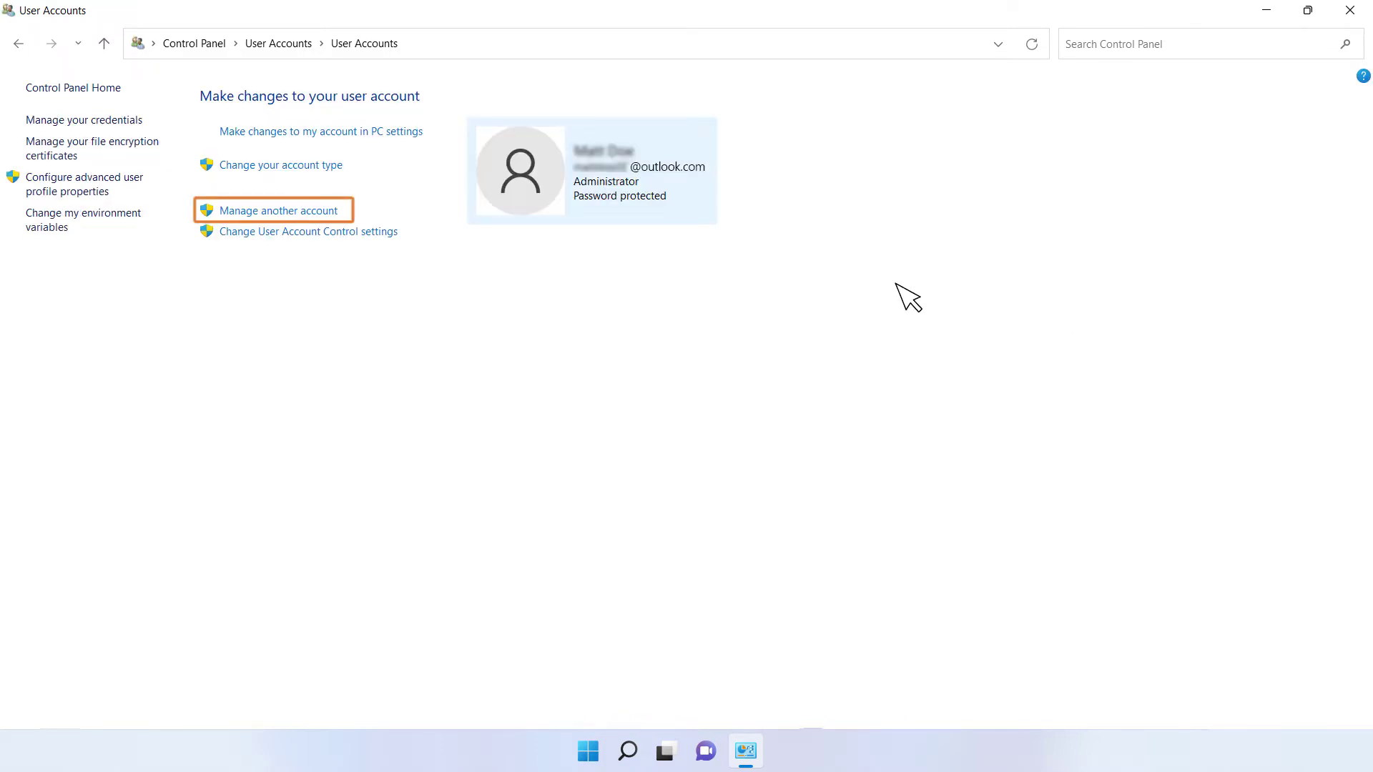
left_click(207, 210)
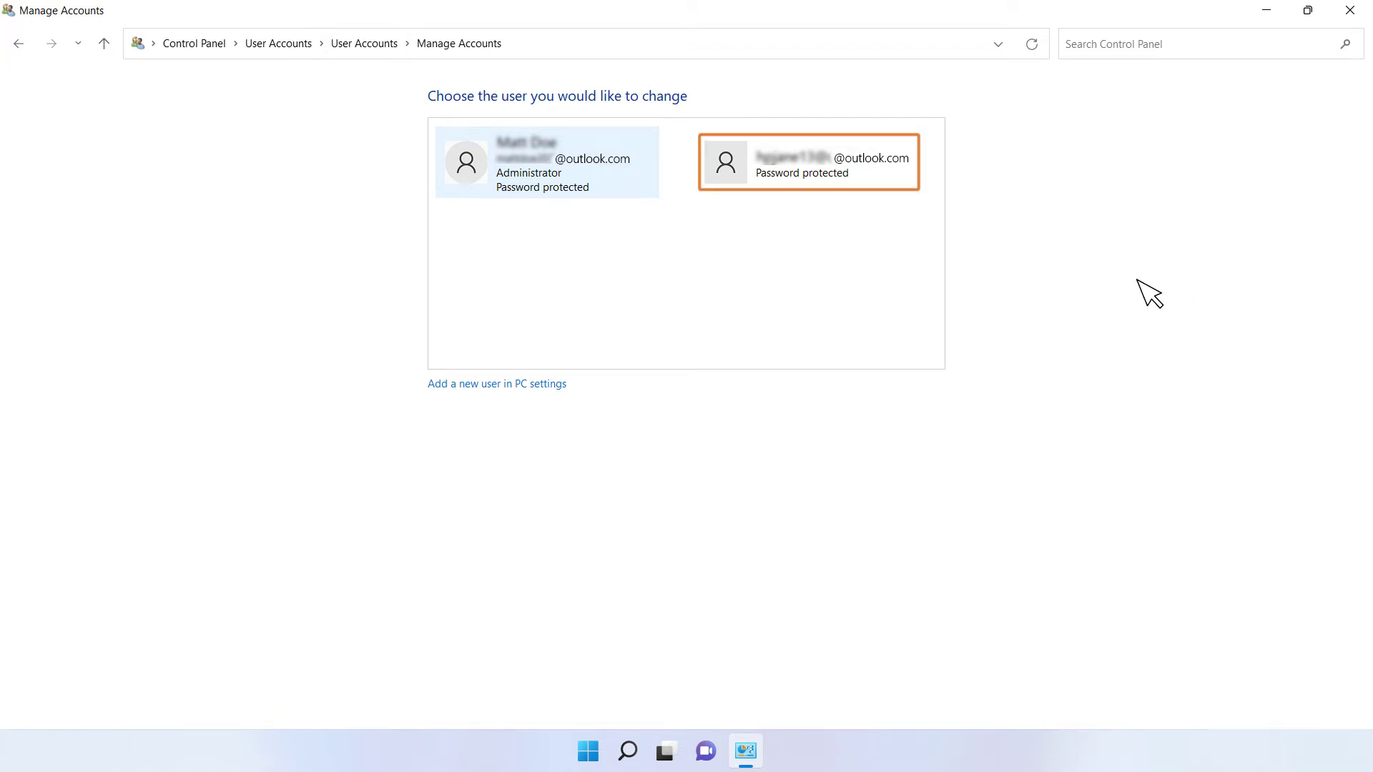
left_click(732, 170)
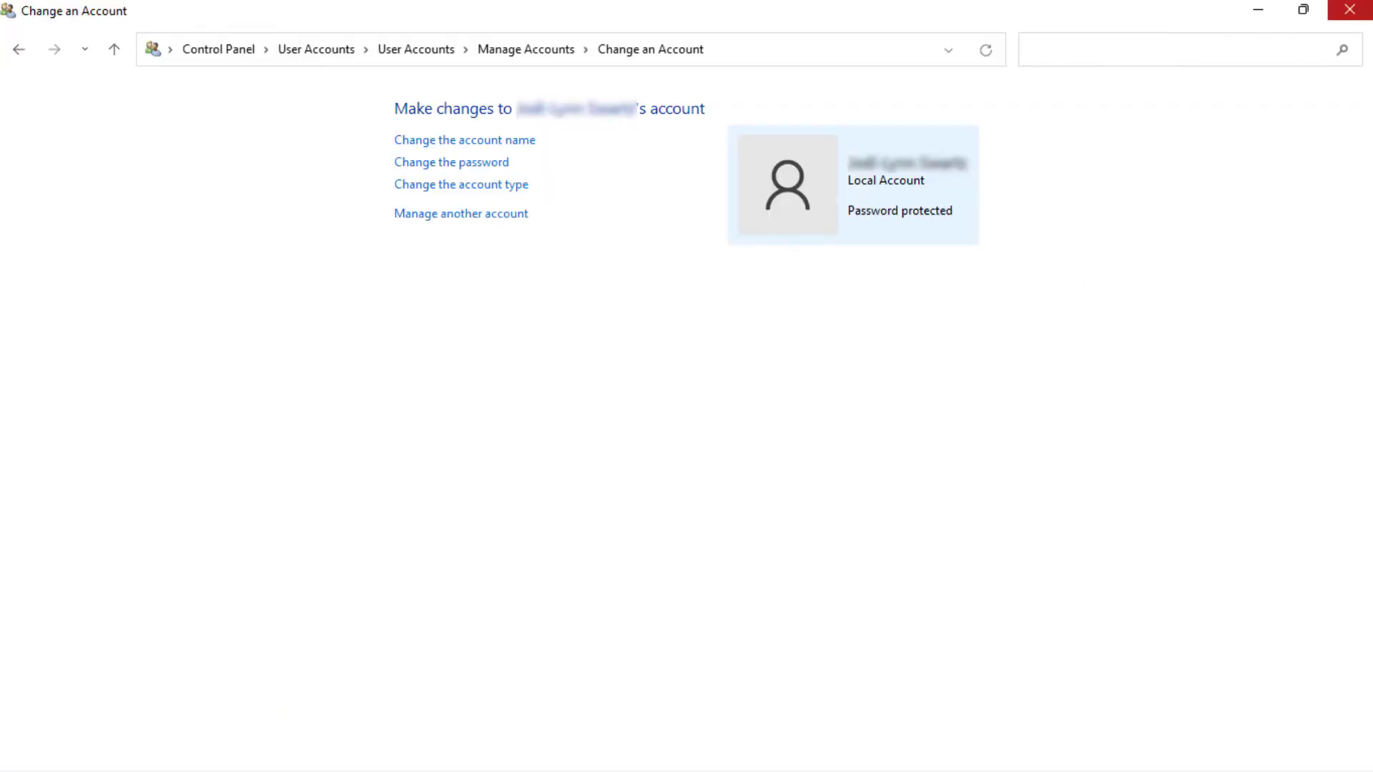
- Set a new password for that account with the hint 'car registration'
left_click(447, 159)
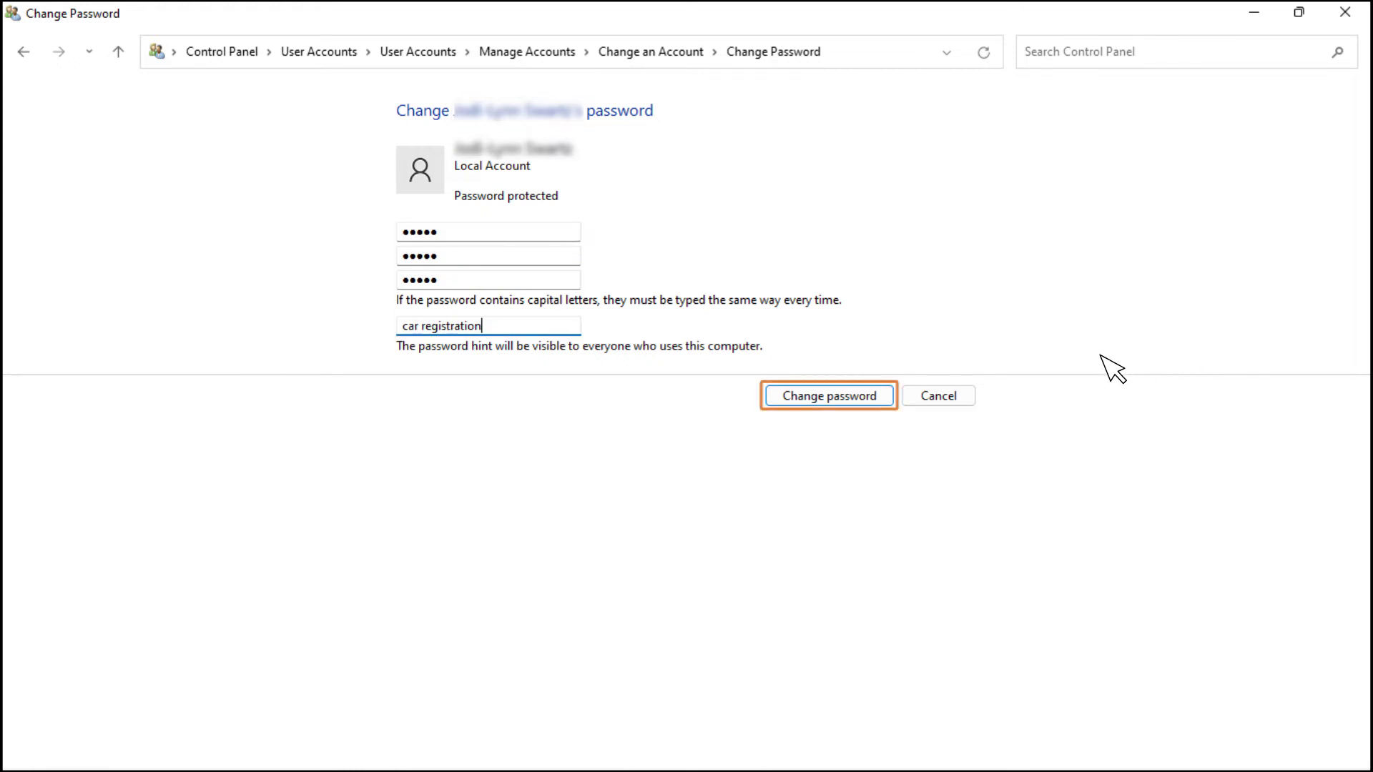
left_click(831, 395)
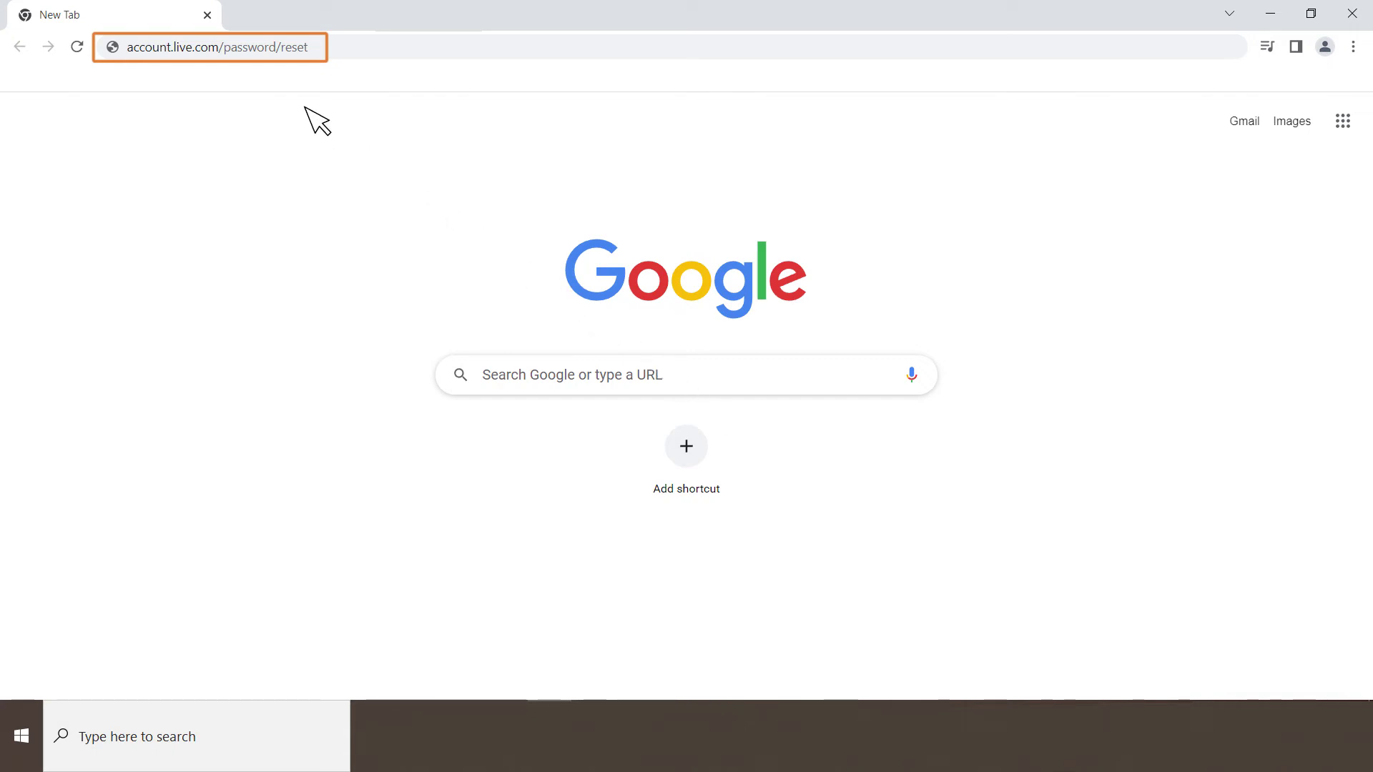
key("Return")
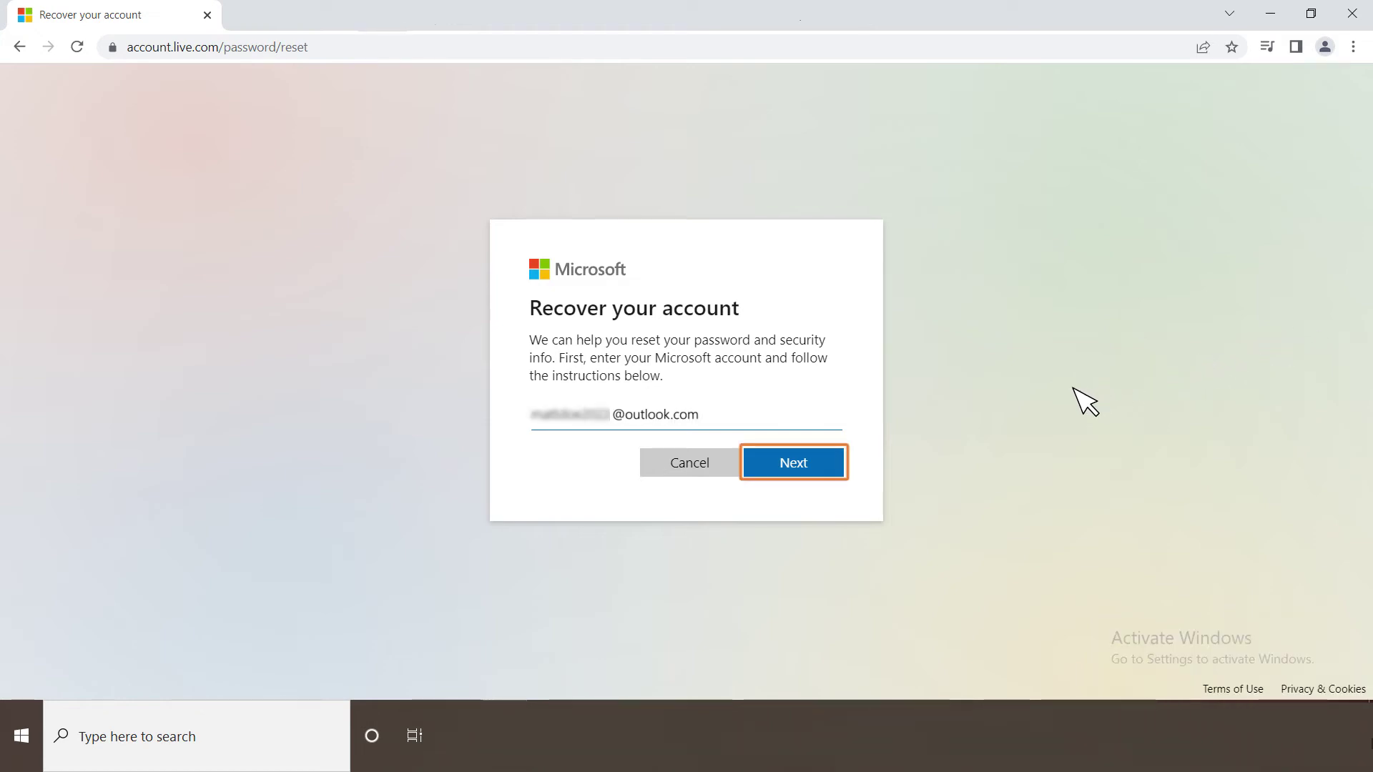
left_click(805, 464)
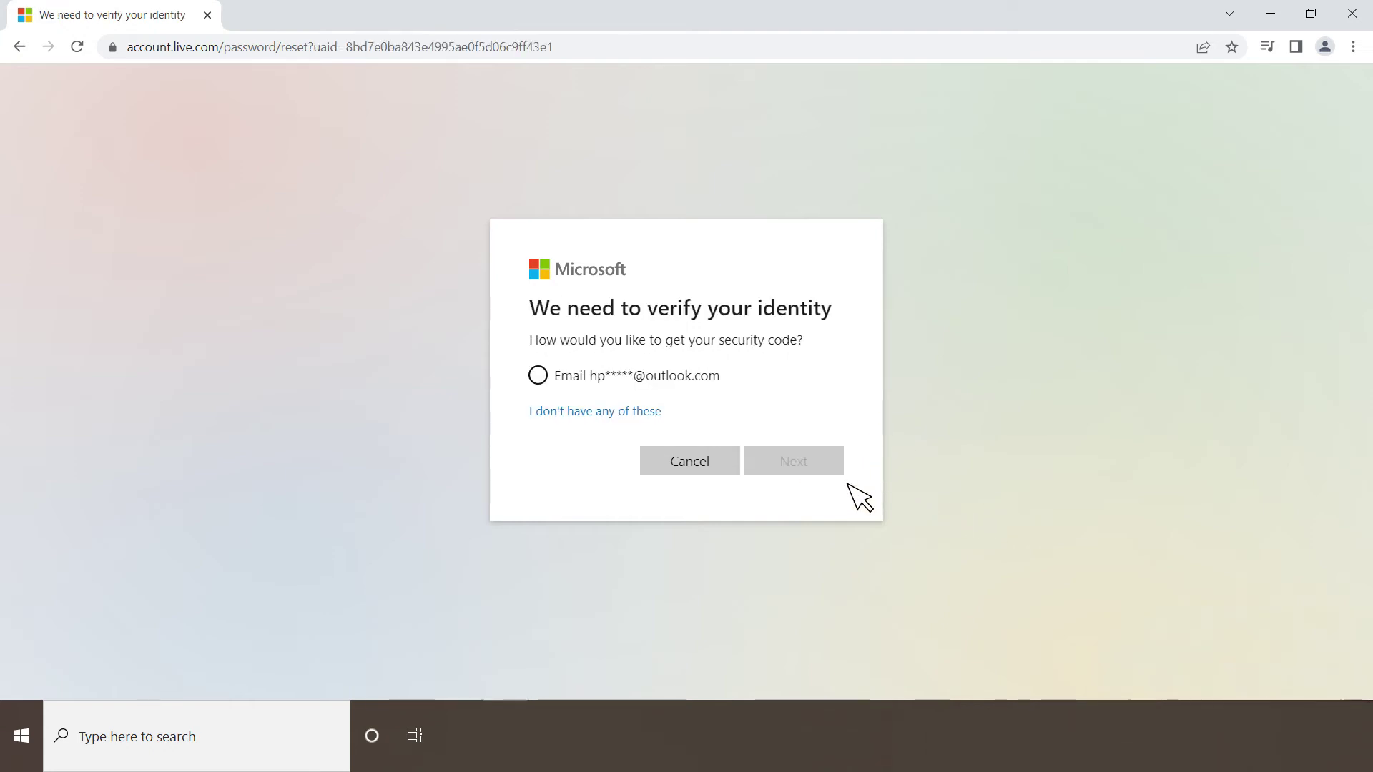
left_click(538, 376)
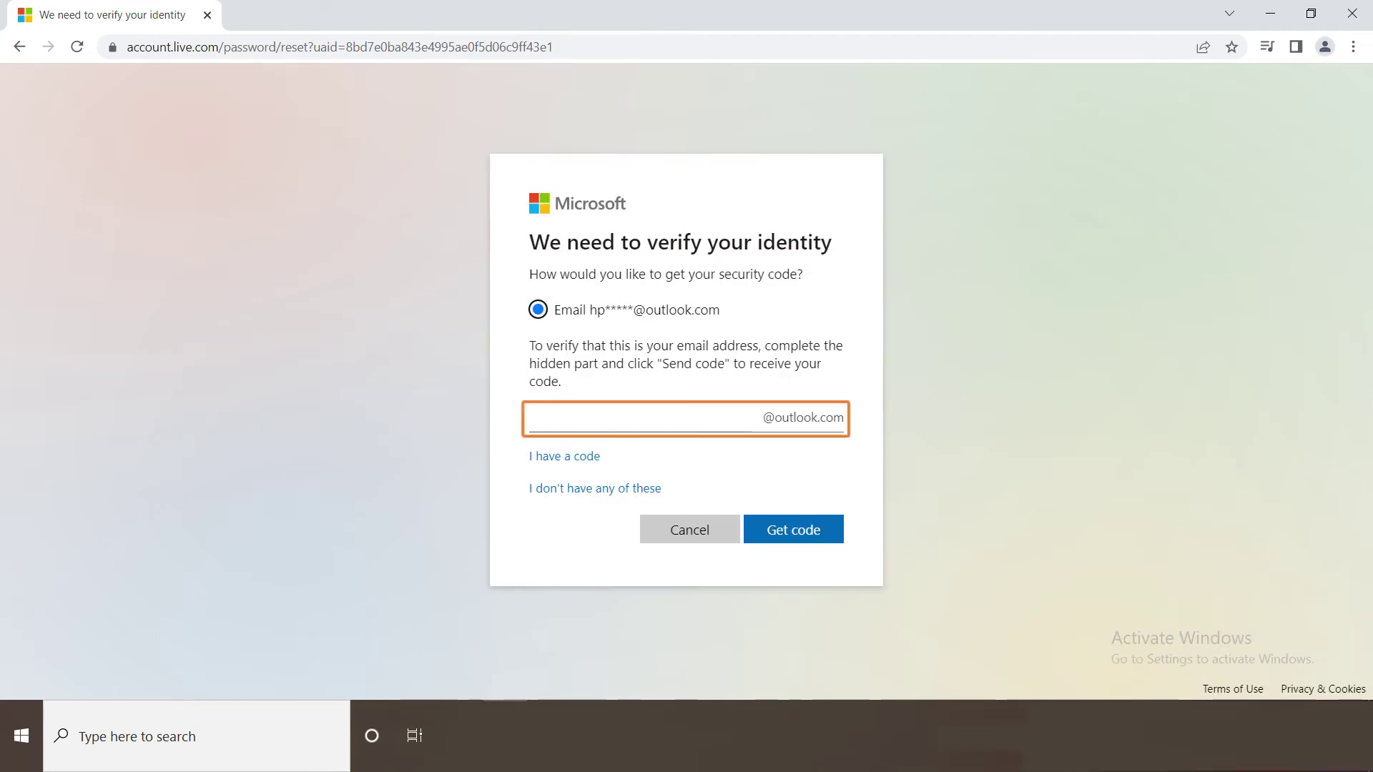
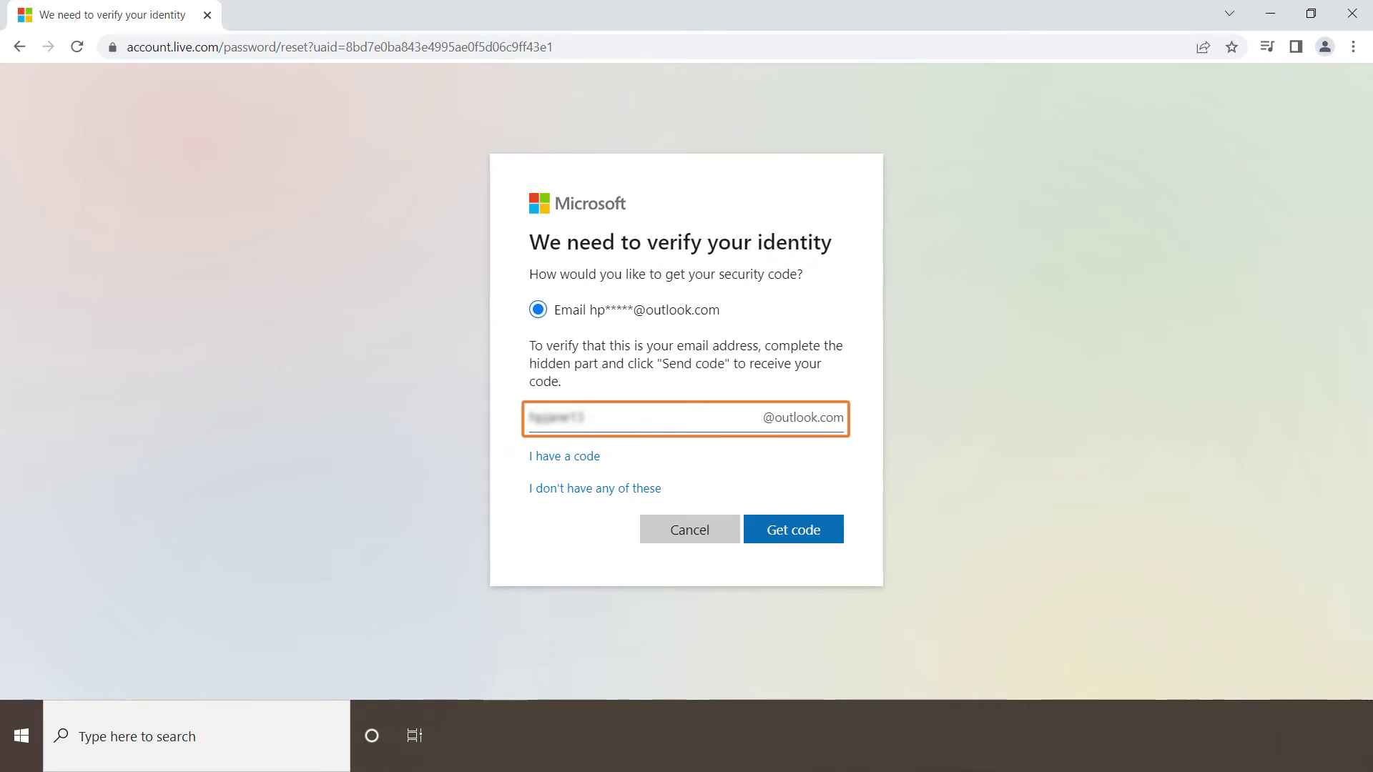
key("Tab")
left_click(794, 529)
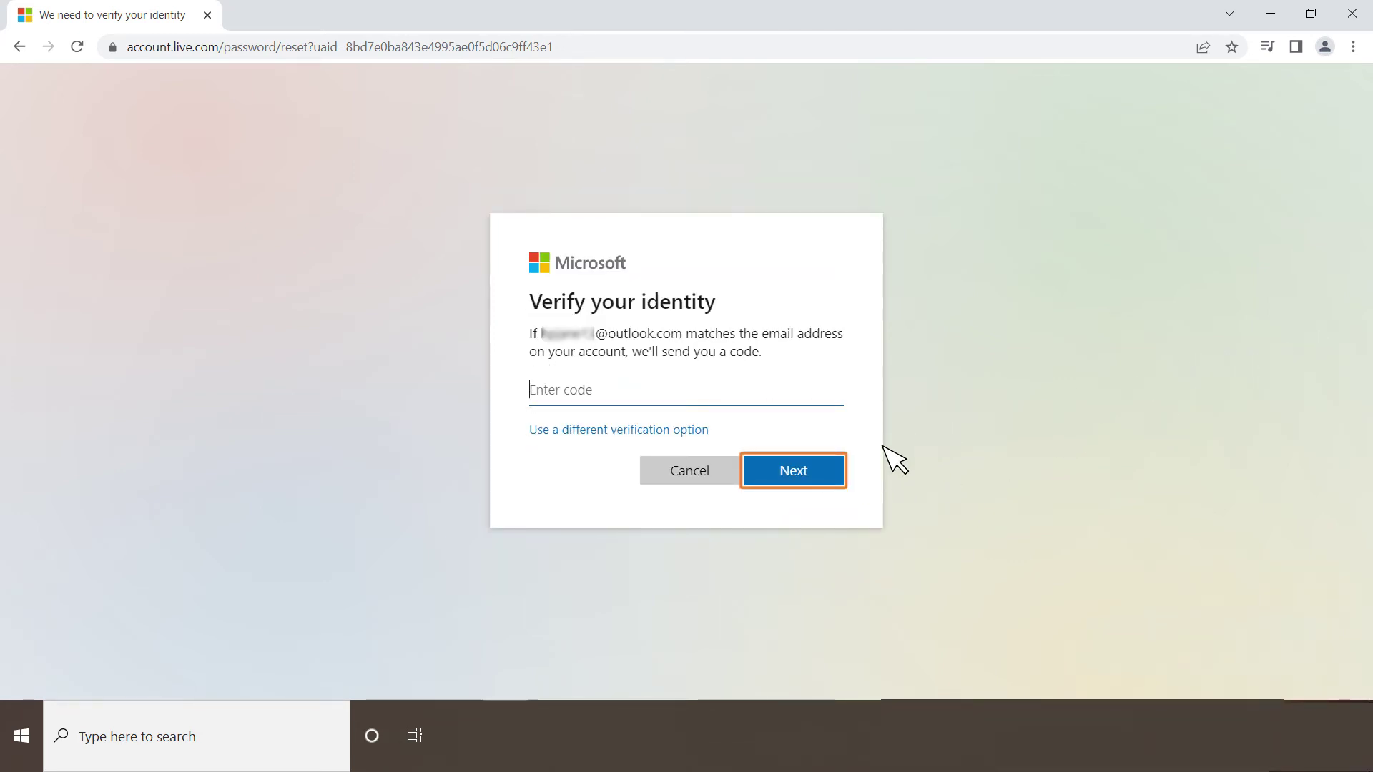
left_click(794, 471)
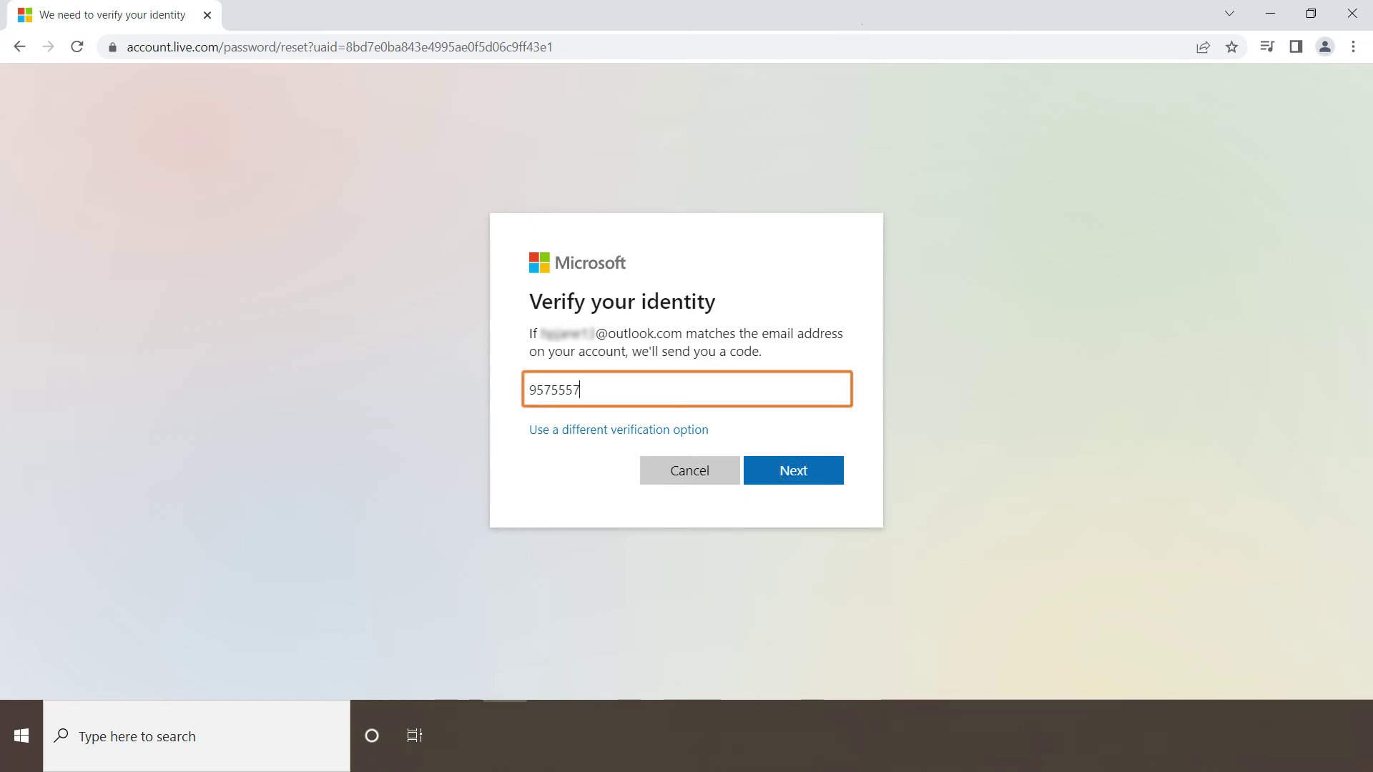
key("Tab")
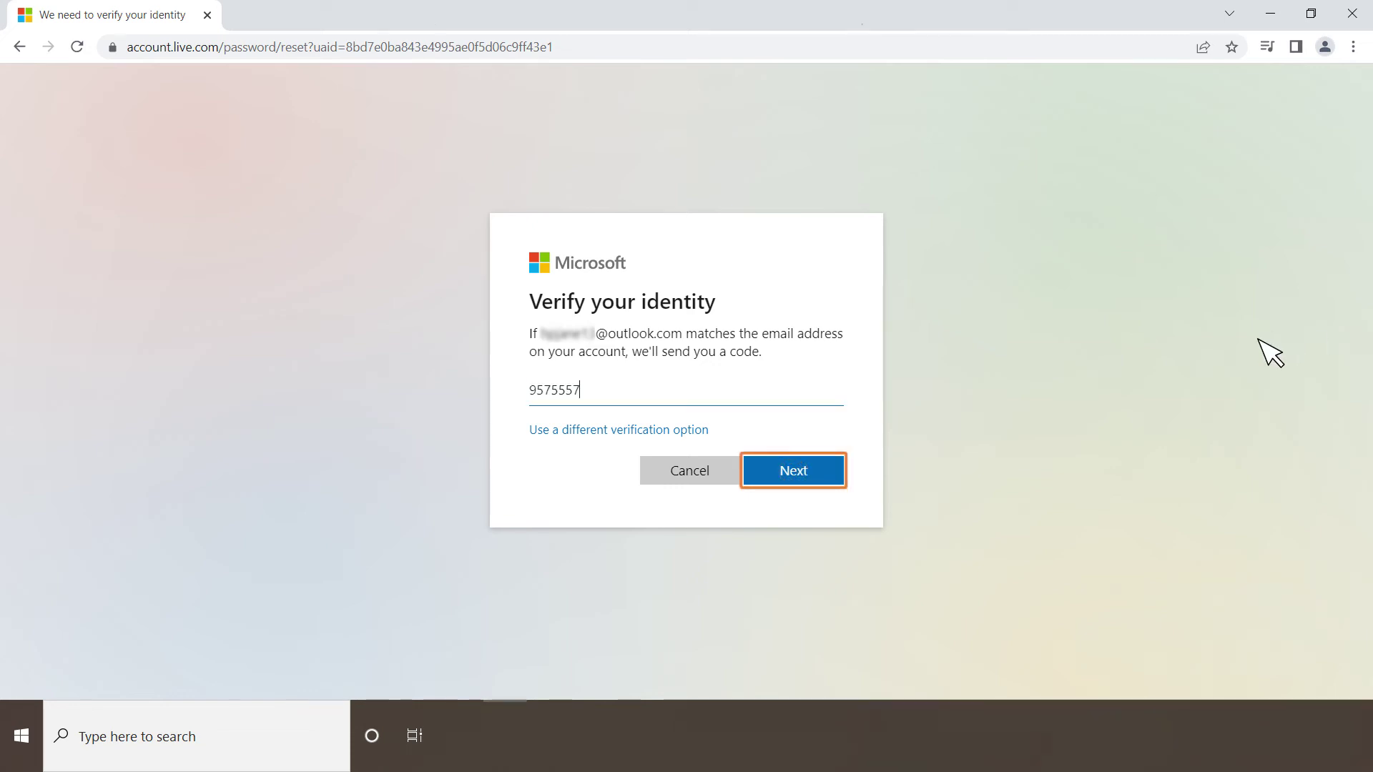
left_click(794, 471)
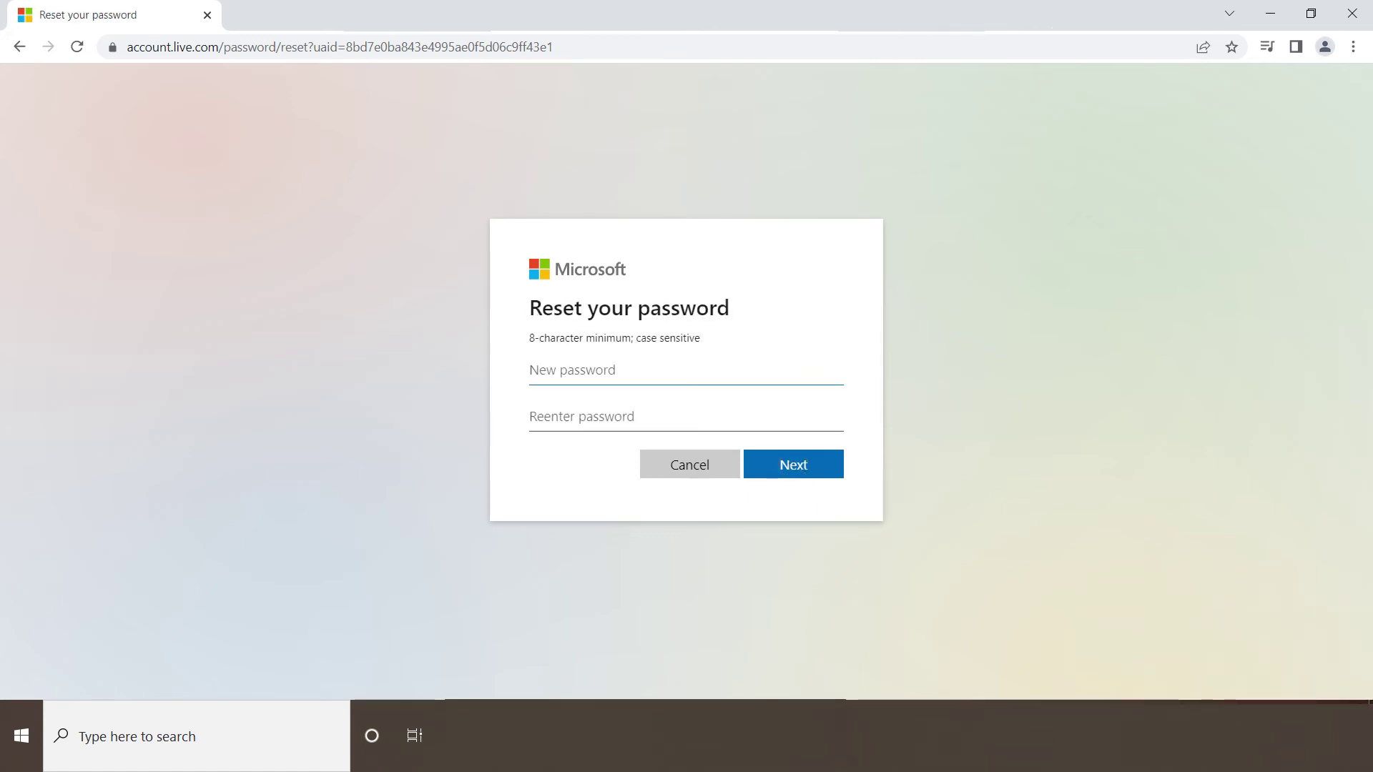
- Enter the new password in both fields and submit it
type("********")
key("Tab")
type("********")
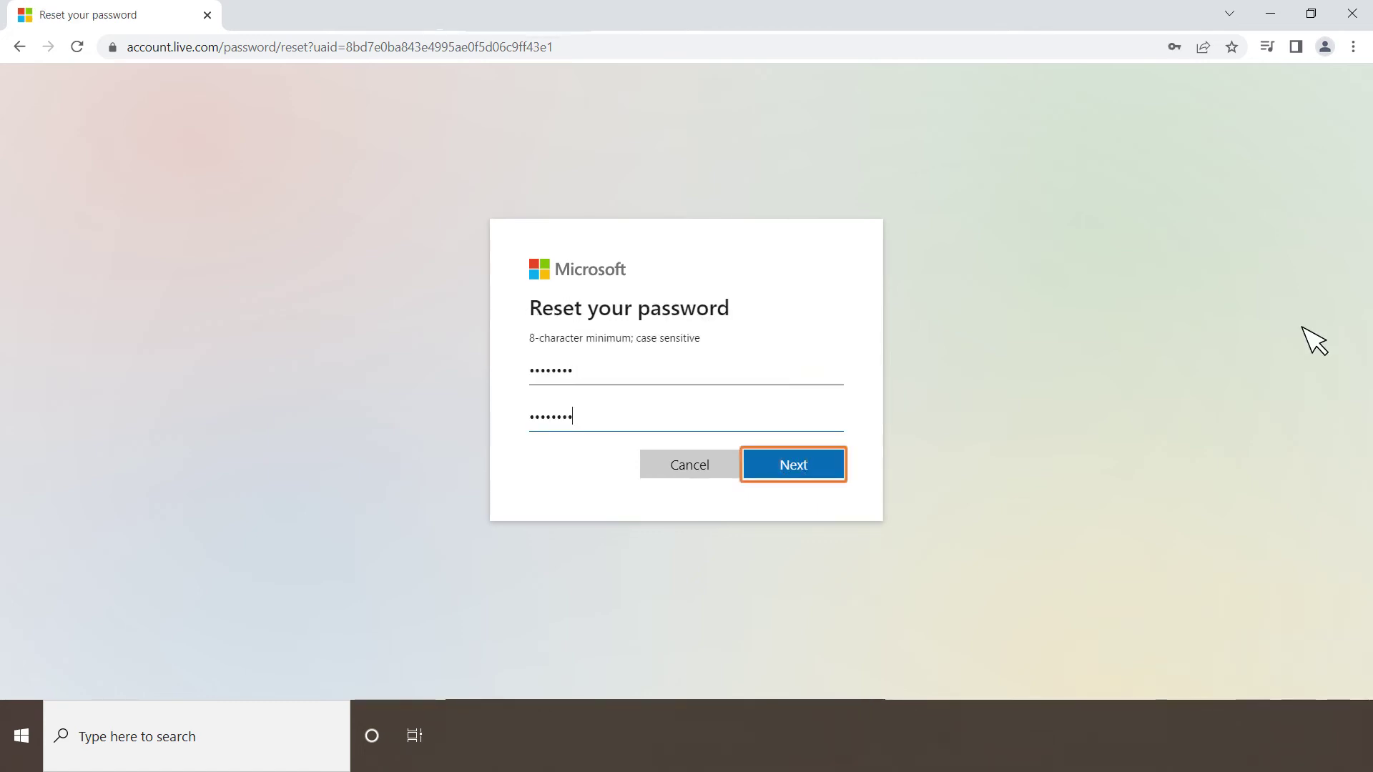
left_click(796, 466)
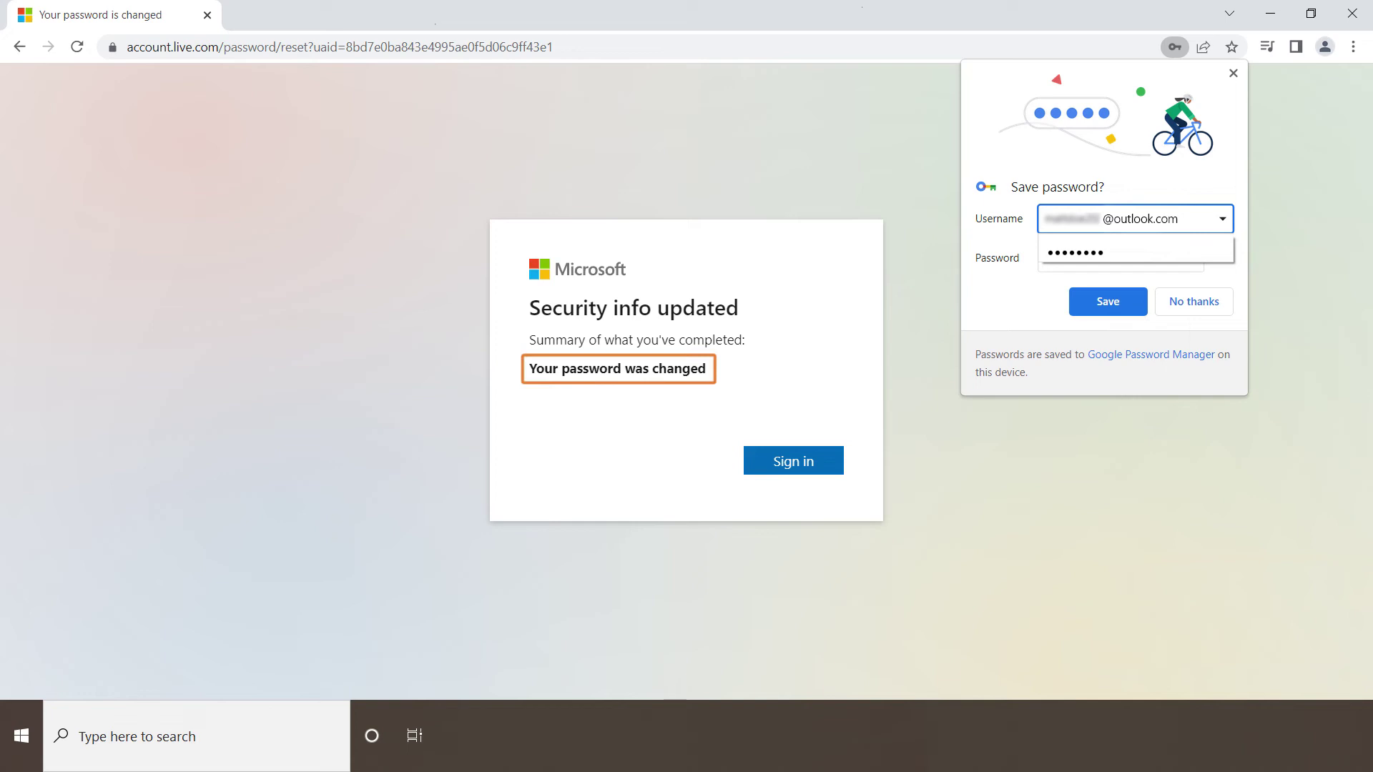
- Go on to sign in with the new password from the confirmation page
left_click(794, 460)
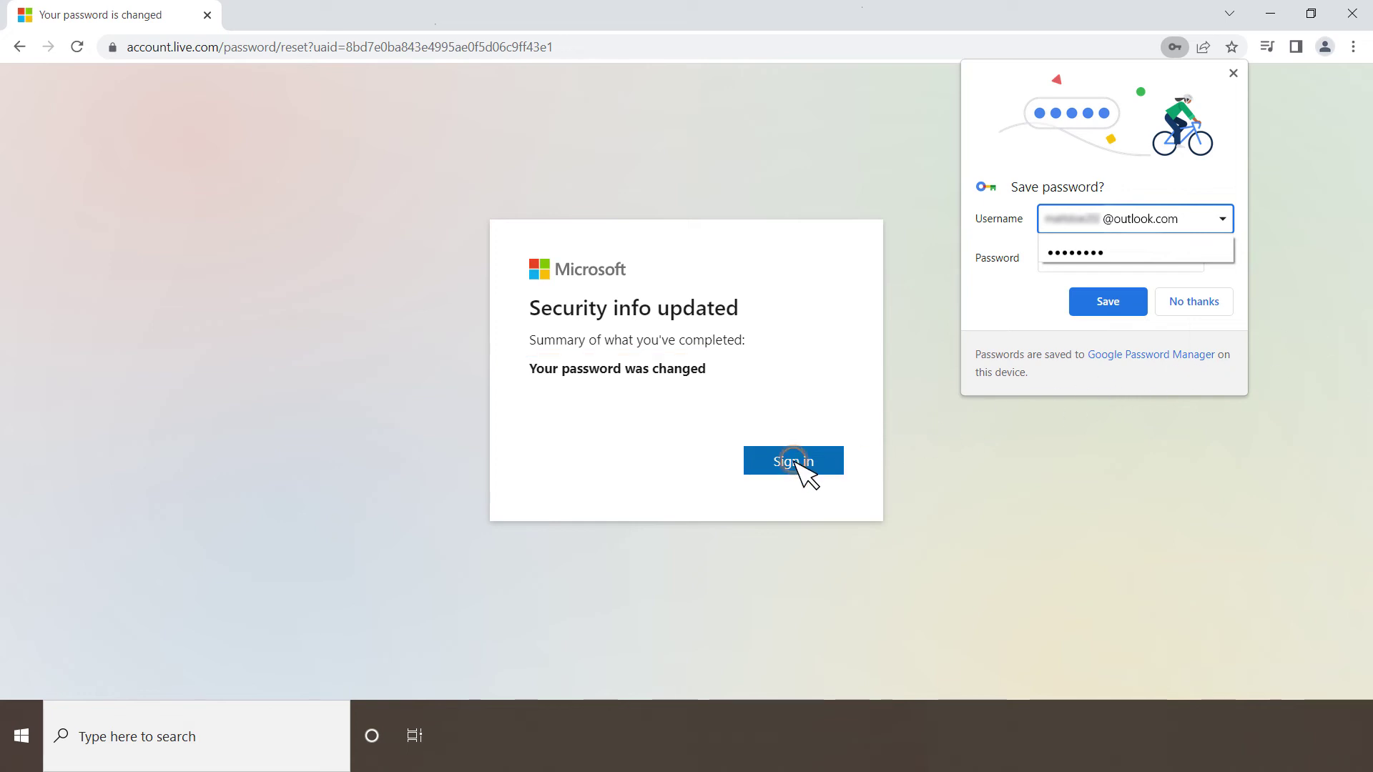